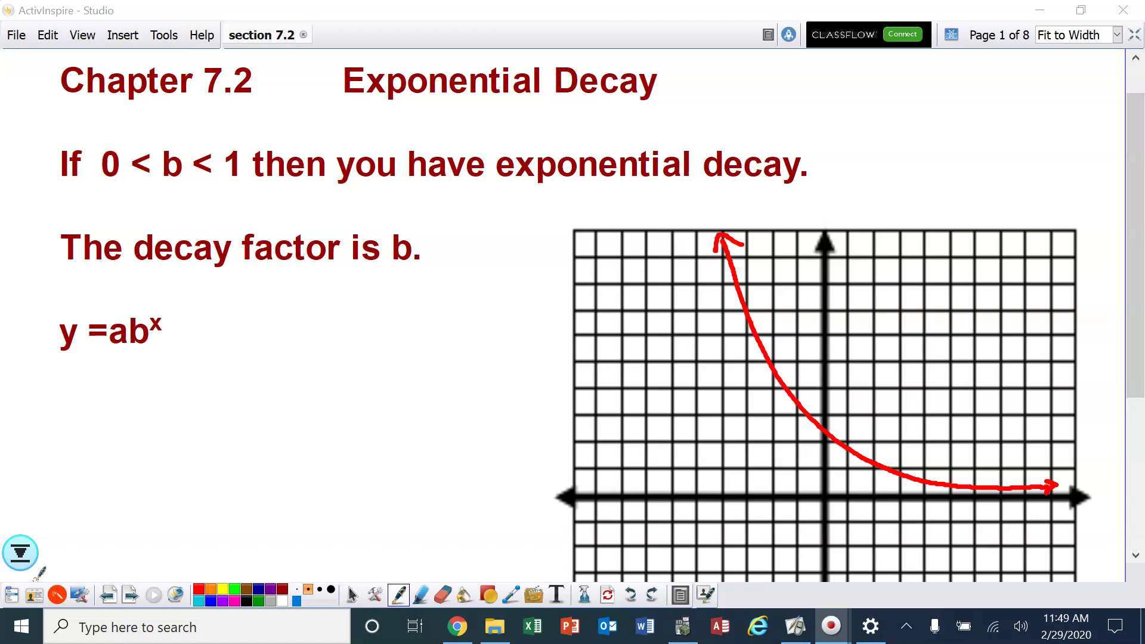
# In purple, arrow b, circle 0 < b < 1 and y=ab^x, underline the decay phrases, then go to page 2
pyautogui.moveTo(139, 381)
pyautogui.mouseDown()
pyautogui.moveTo(141, 358)
pyautogui.moveTo(151, 365)
pyautogui.mouseUp()
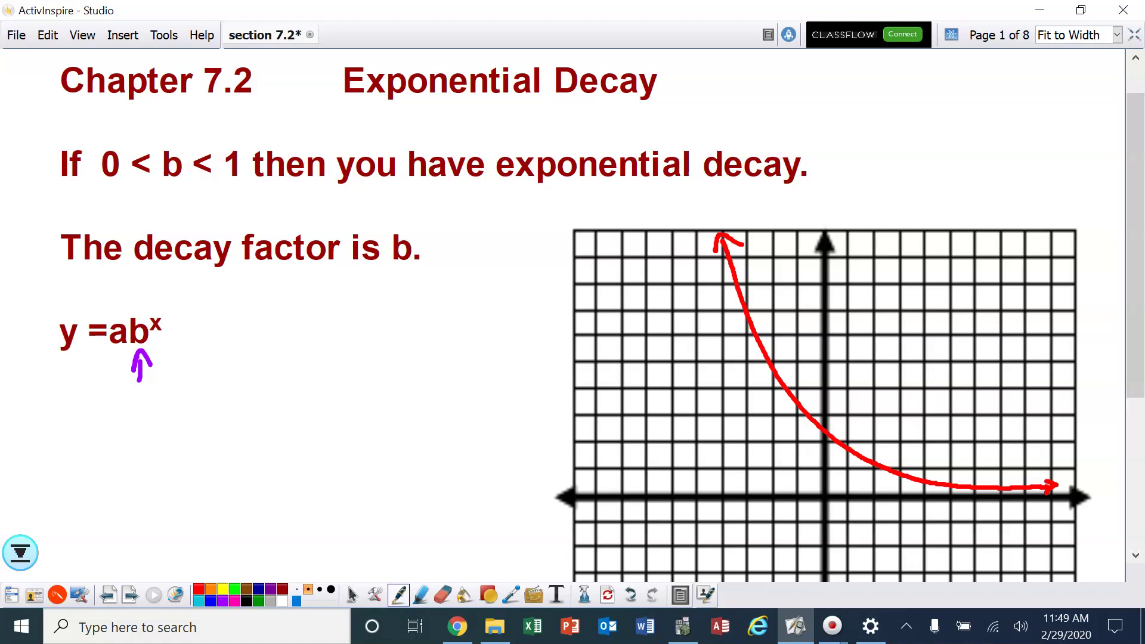
pyautogui.moveTo(167, 134)
pyautogui.mouseDown()
pyautogui.moveTo(91, 162)
pyautogui.moveTo(131, 202)
pyautogui.moveTo(241, 188)
pyautogui.moveTo(236, 147)
pyautogui.moveTo(154, 141)
pyautogui.mouseUp()
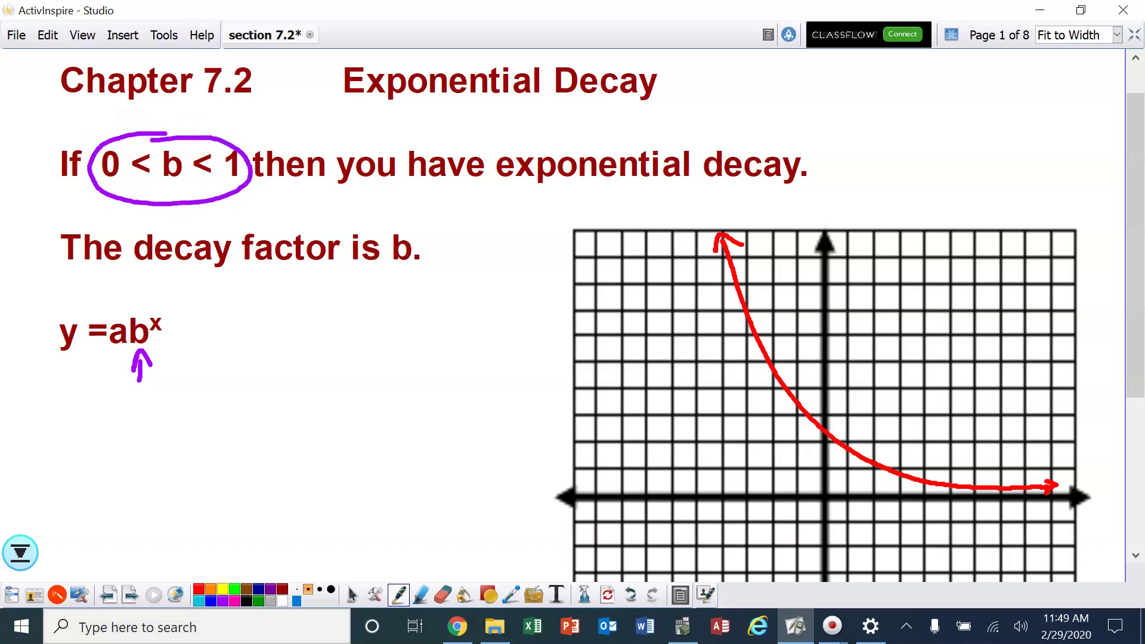
pyautogui.moveTo(694, 188); pyautogui.dragTo(808, 192)
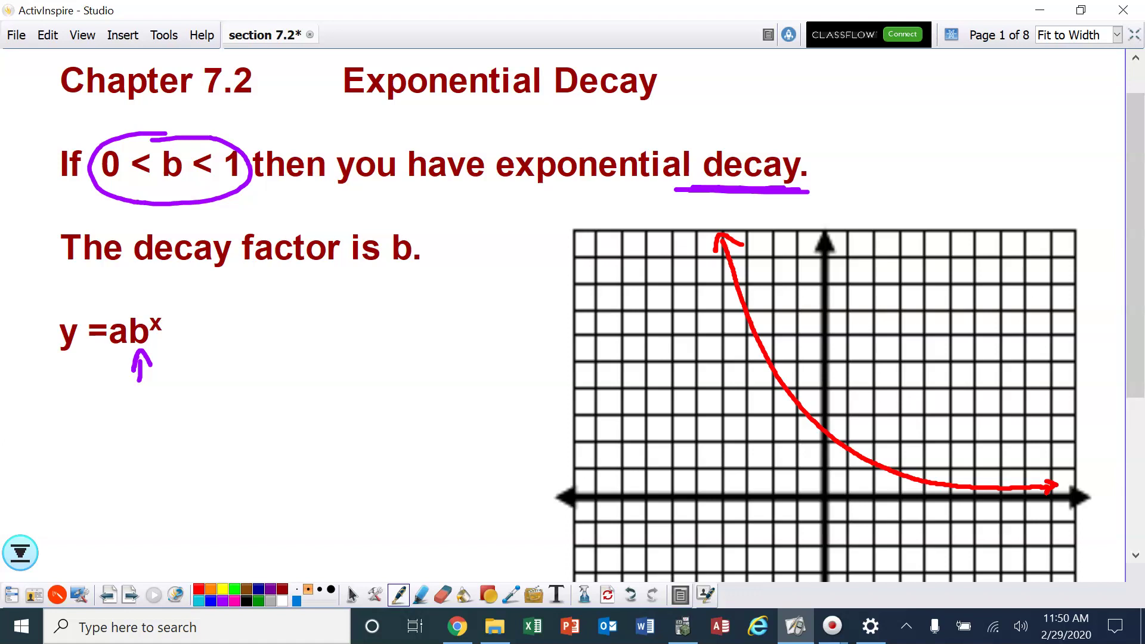
pyautogui.moveTo(139, 282); pyautogui.dragTo(421, 278)
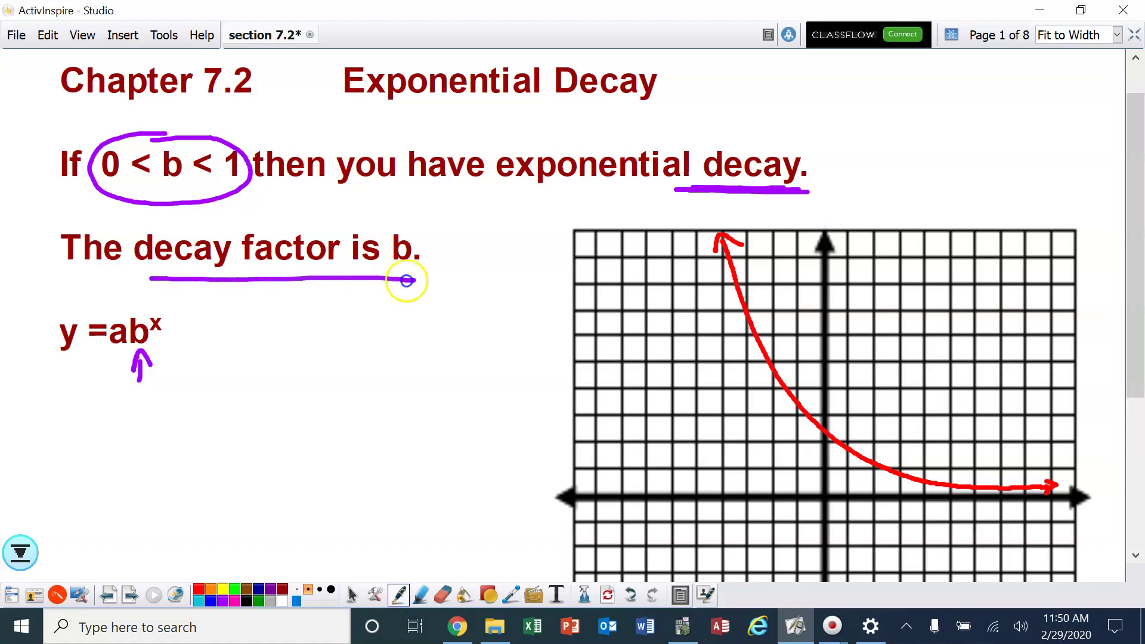
pyautogui.moveTo(162, 307)
pyautogui.mouseDown()
pyautogui.moveTo(62, 319)
pyautogui.moveTo(98, 315)
pyautogui.mouseUp()
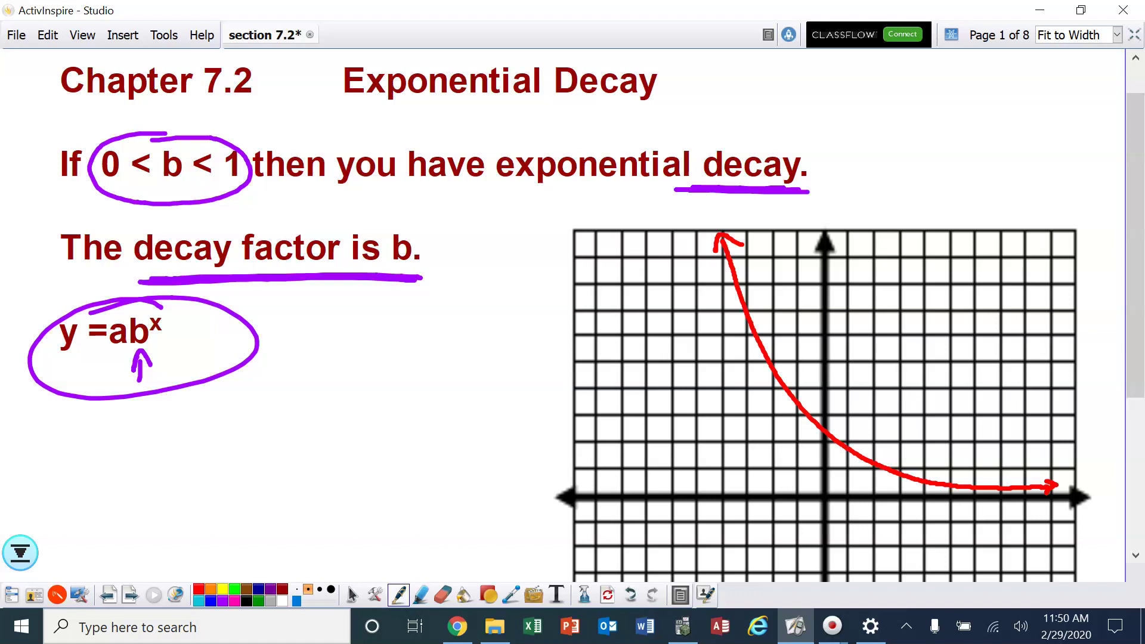
pyautogui.click(130, 595)
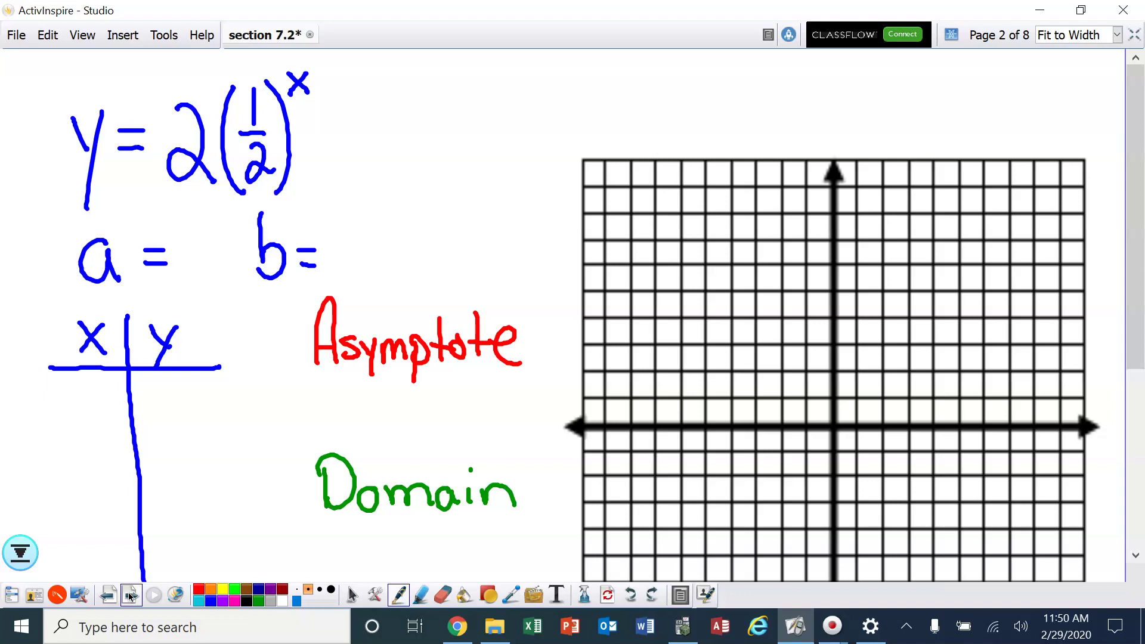
# Write a = 2 and b = 1/2 in blue, then bring up TI-SmartView's Y= editor
pyautogui.moveTo(173, 244)
pyautogui.mouseDown()
pyautogui.moveTo(179, 283)
pyautogui.moveTo(205, 287)
pyautogui.mouseUp()
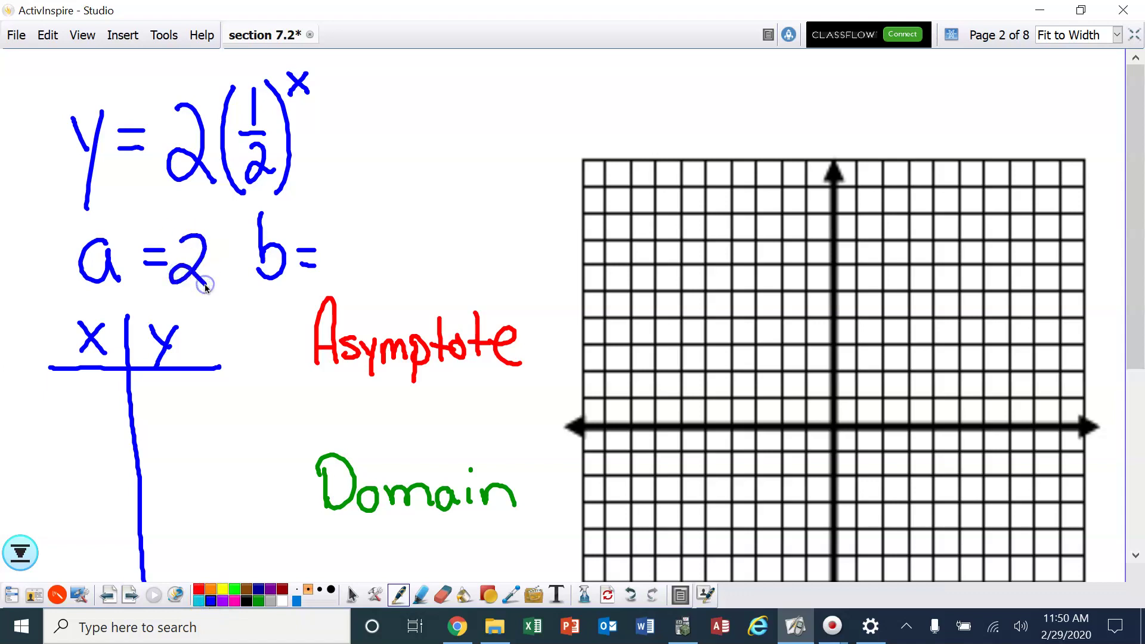
pyautogui.moveTo(356, 203); pyautogui.dragTo(356, 227)
pyautogui.moveTo(335, 240)
pyautogui.mouseDown()
pyautogui.moveTo(367, 237)
pyautogui.moveTo(349, 273)
pyautogui.moveTo(370, 273)
pyautogui.mouseUp()
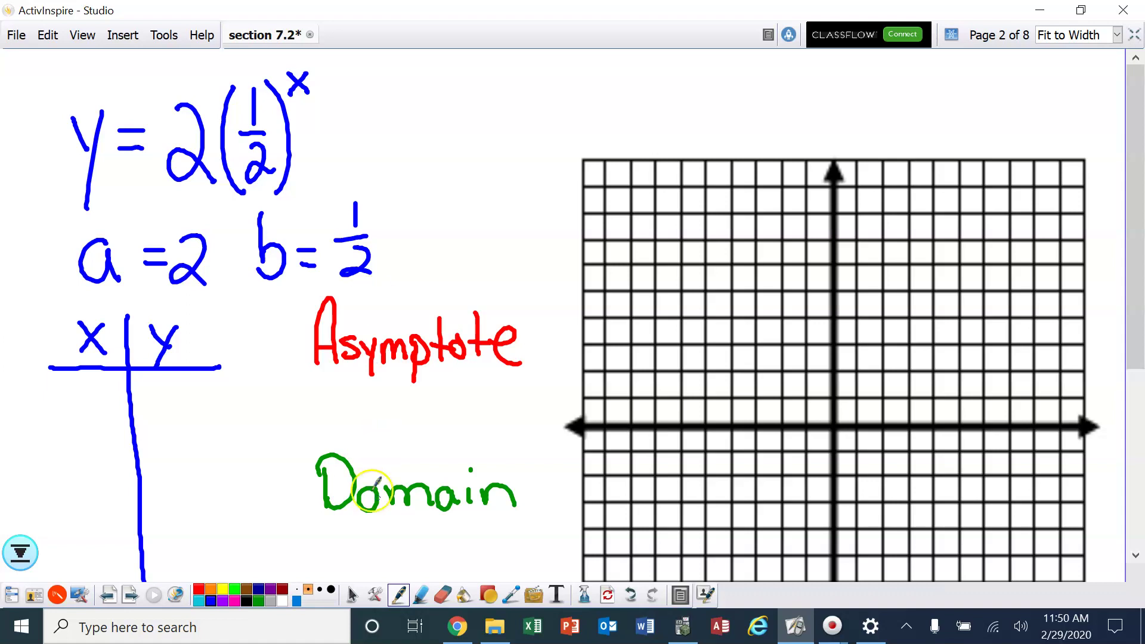
pyautogui.click(684, 629)
pyautogui.click(953, 272)
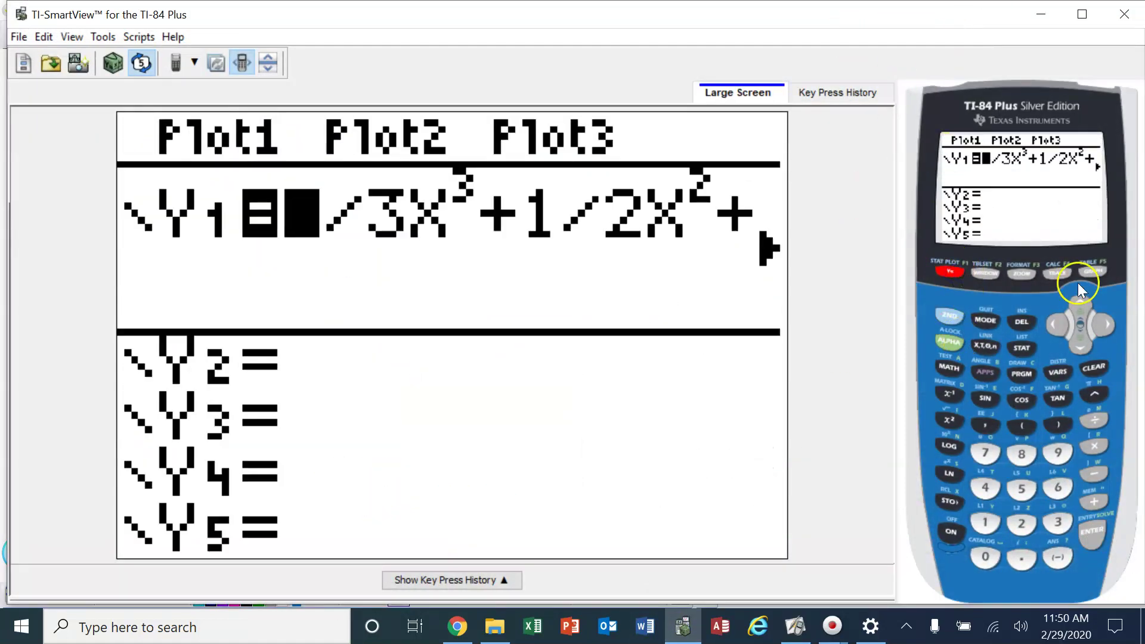
# Replace Y1 with 2(1/2)^X and graph it in the ZStandard window
pyautogui.click(1092, 370)
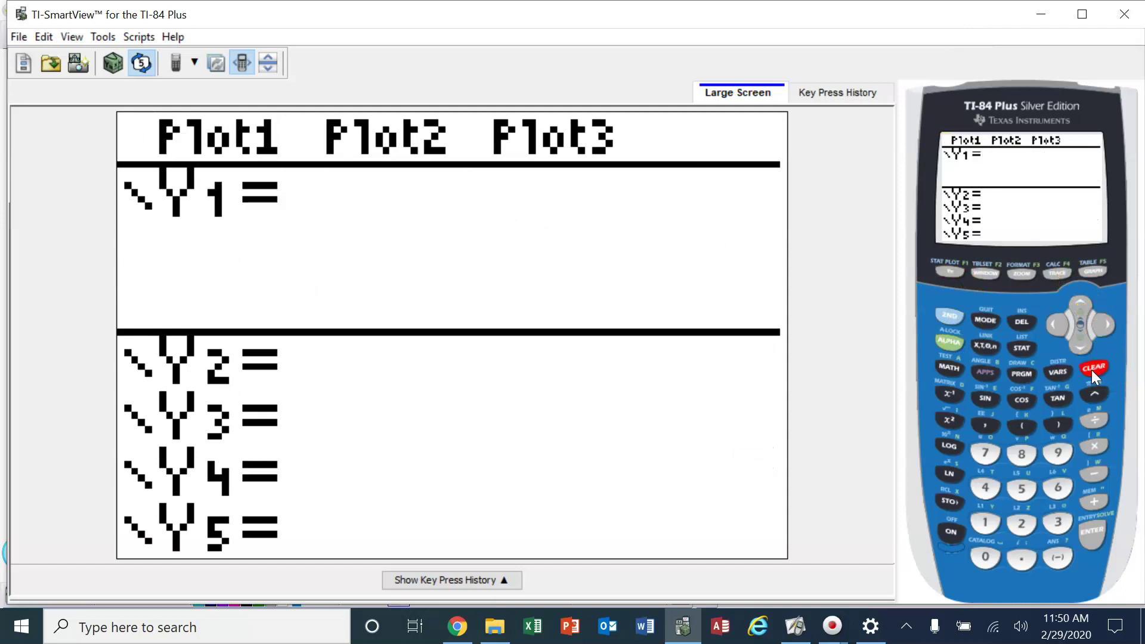
pyautogui.click(1021, 525)
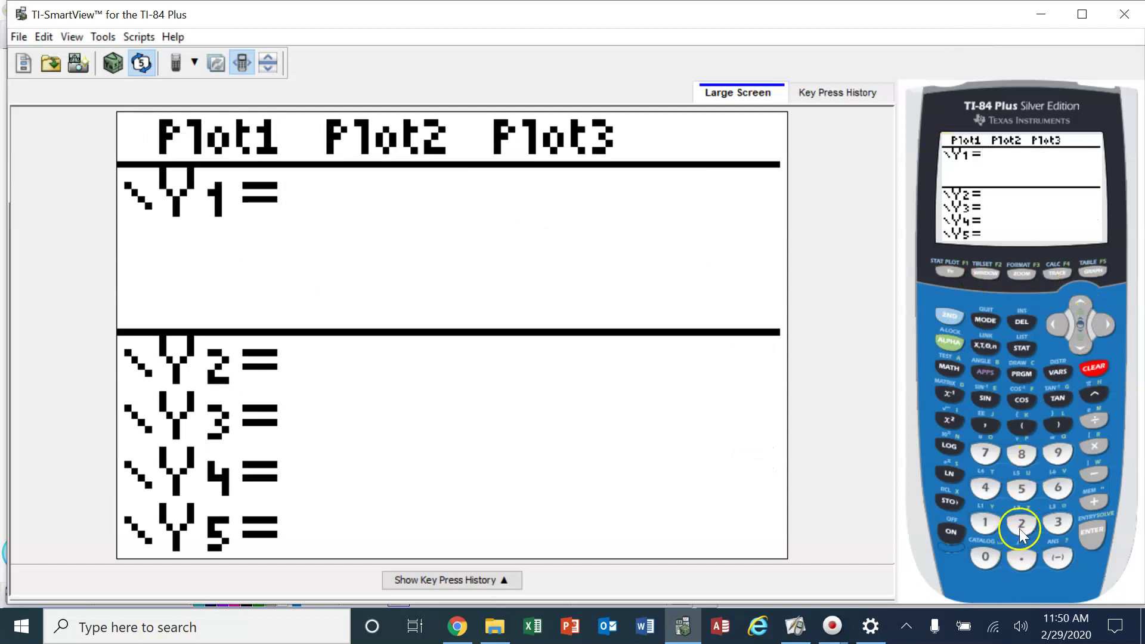
pyautogui.click(1022, 424)
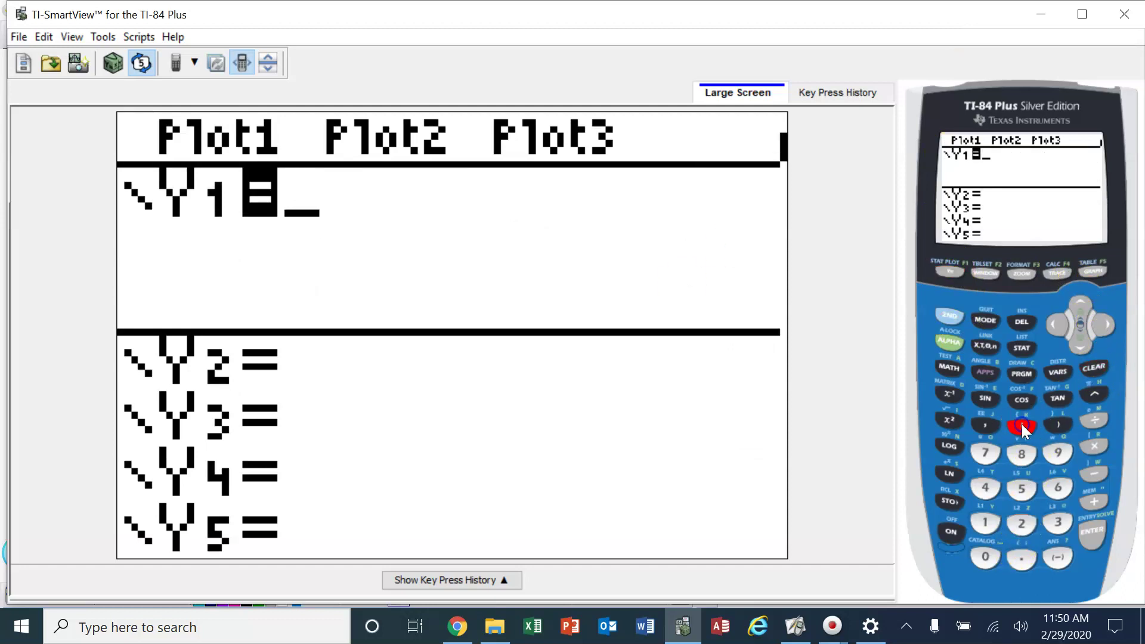
pyautogui.click(988, 524)
pyautogui.click(1090, 422)
pyautogui.click(1024, 524)
pyautogui.click(1052, 423)
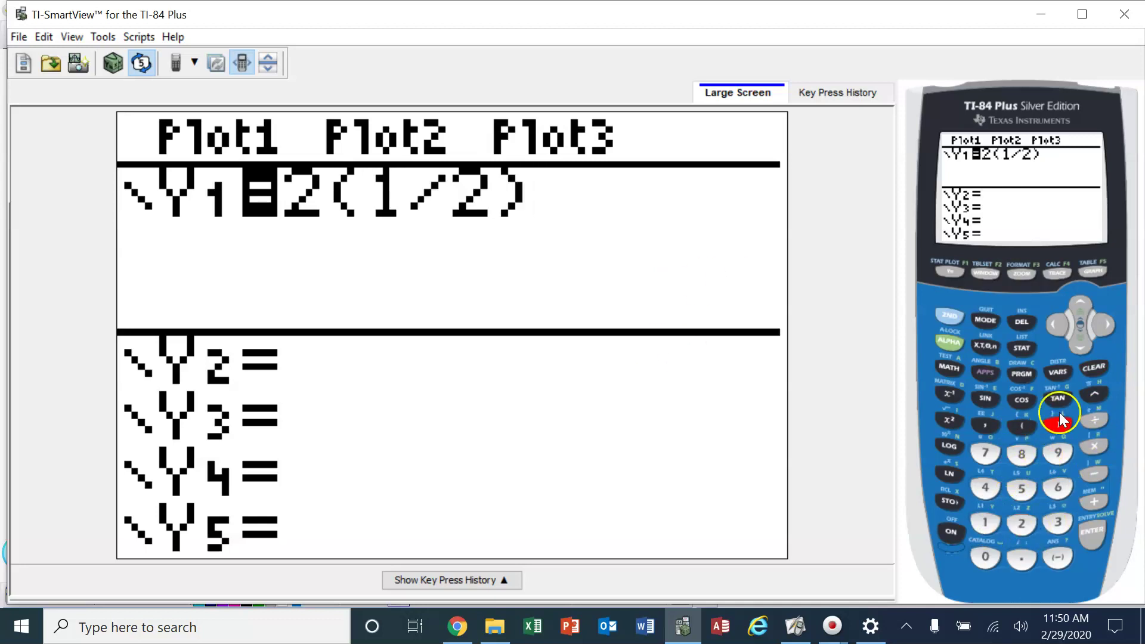
pyautogui.click(1088, 393)
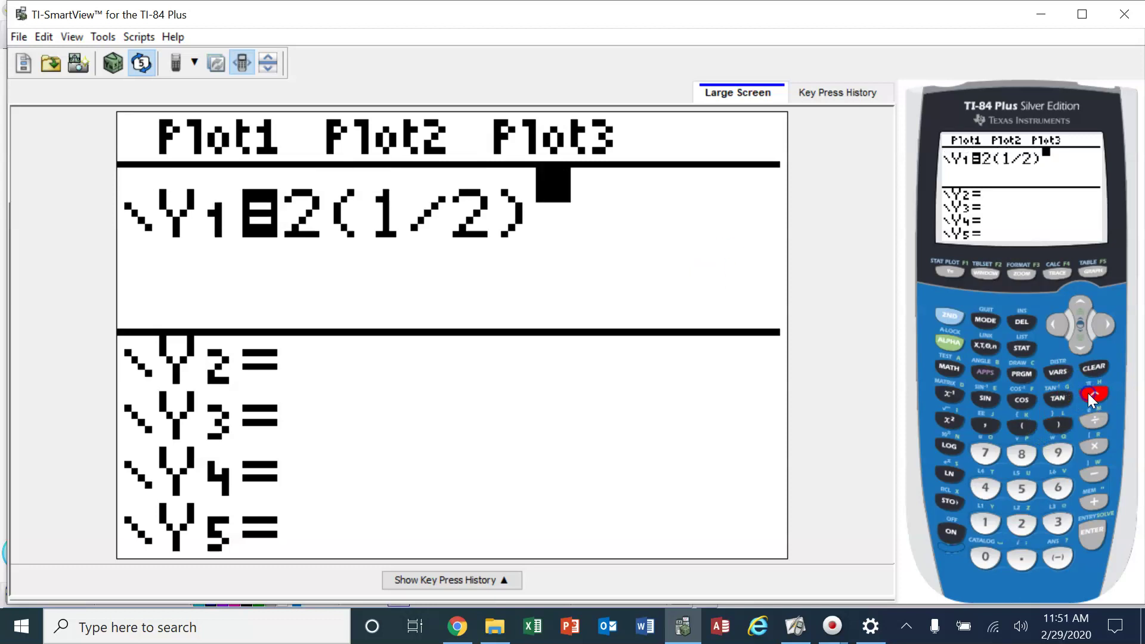
pyautogui.click(985, 345)
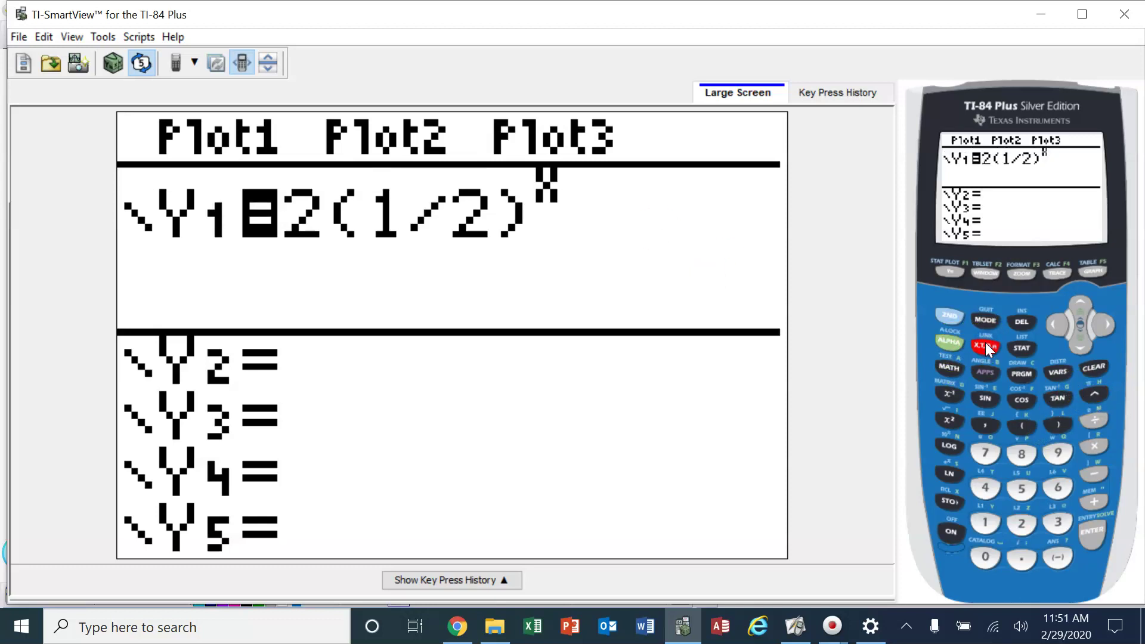
pyautogui.click(1019, 273)
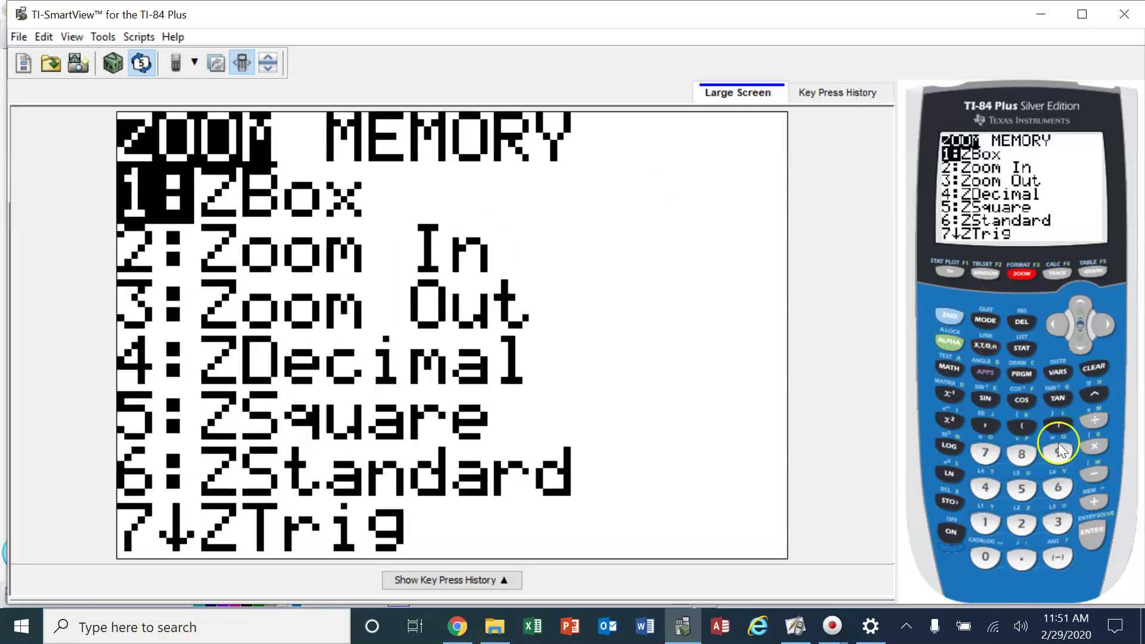
pyautogui.click(1062, 489)
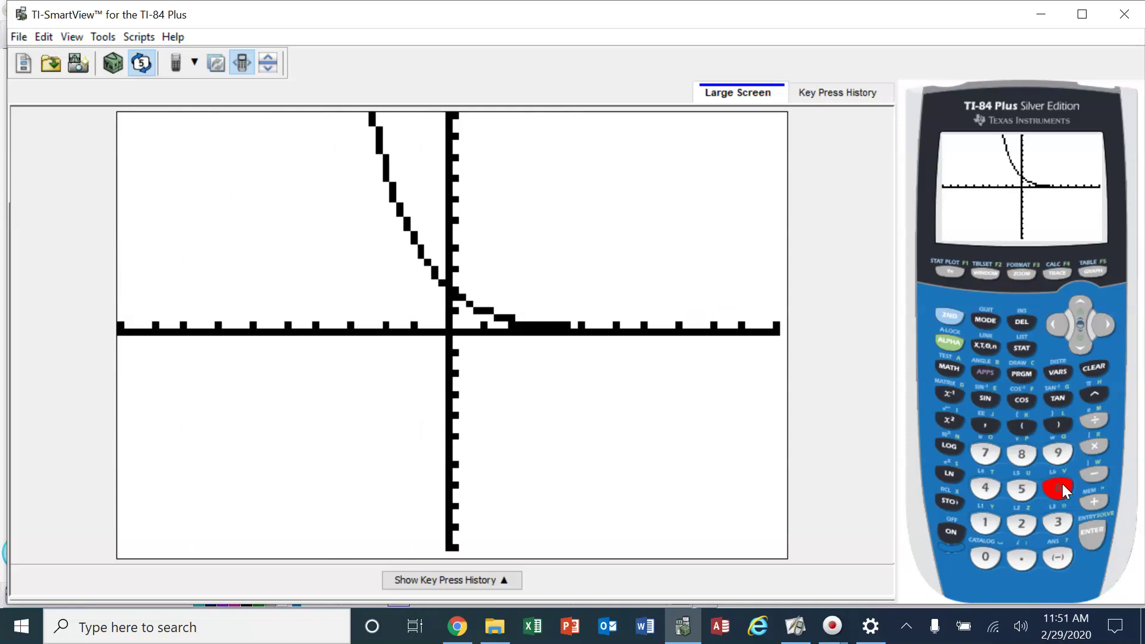
# Switch the calculator from the graph to the TABLE view with 2ND, GRAPH
pyautogui.click(946, 288)
pyautogui.click(957, 320)
pyautogui.click(1083, 270)
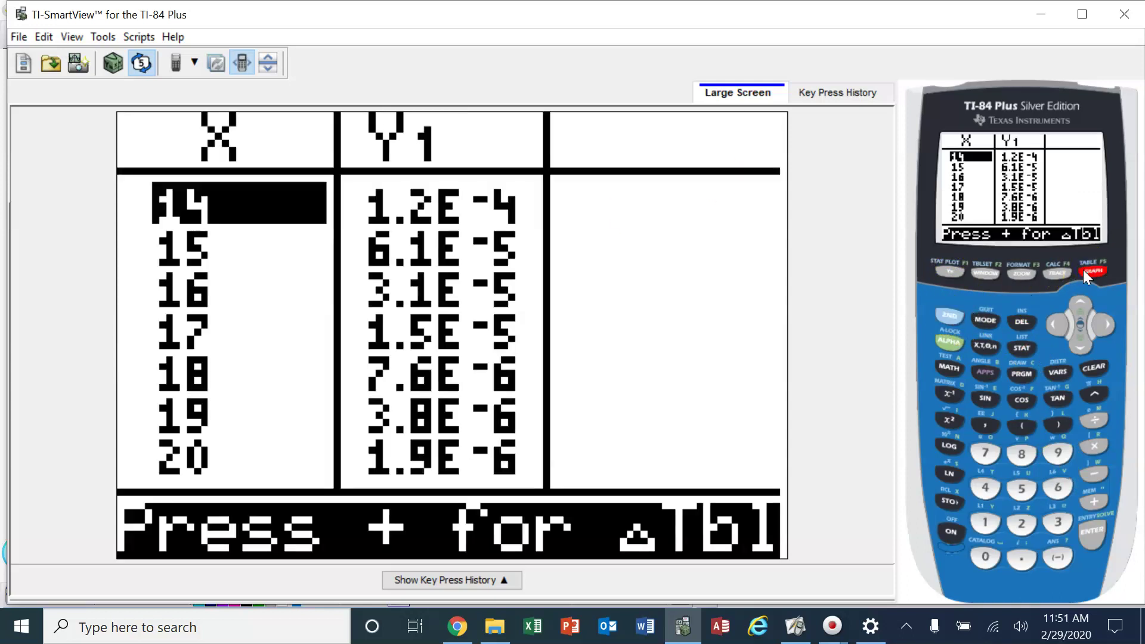
# Scroll the table until X = -3 is at the top, showing values 16 down to .25
pyautogui.click(1080, 308)
pyautogui.click(1079, 307)
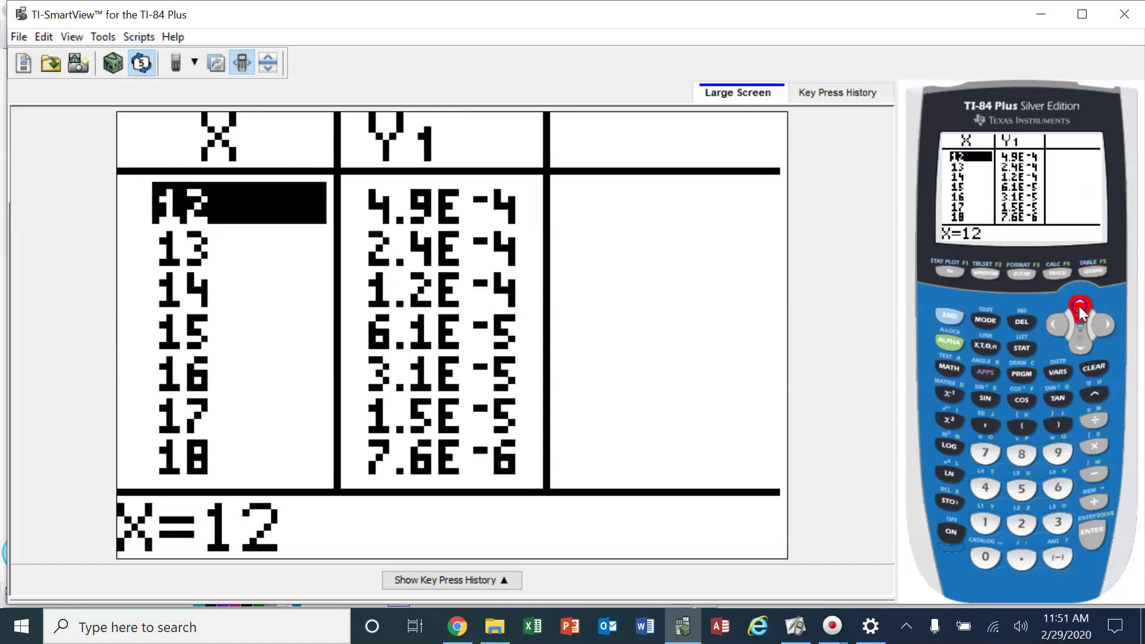
pyautogui.click(1080, 307)
pyautogui.click(1079, 307)
pyautogui.click(1079, 308)
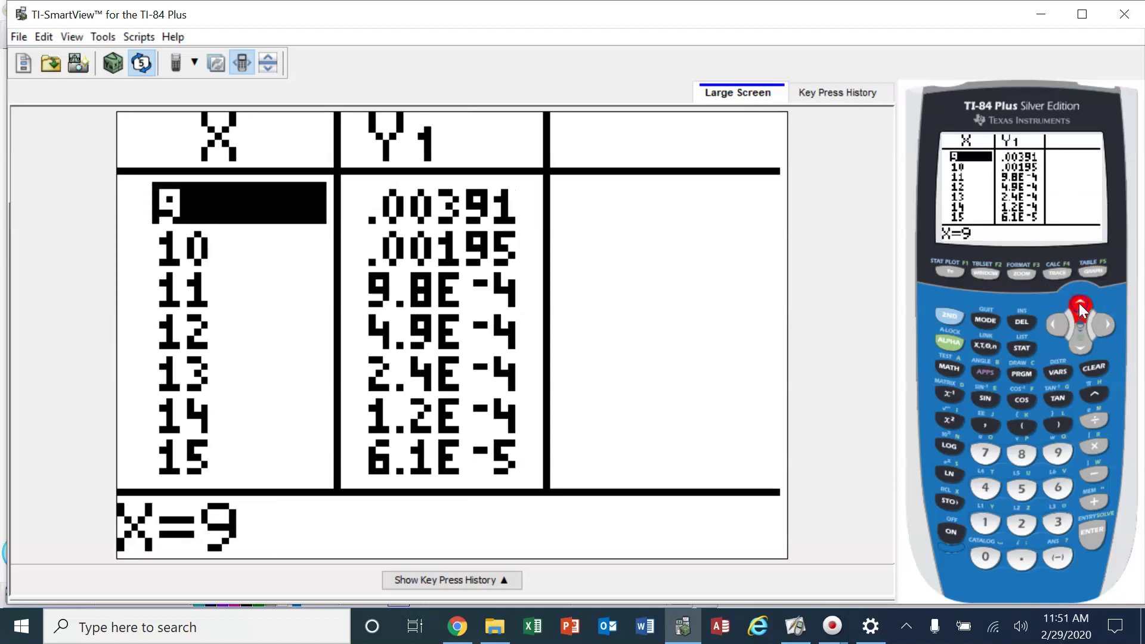
pyautogui.click(1080, 307)
pyautogui.click(1080, 307)
pyautogui.click(1080, 307)
pyautogui.click(1080, 307)
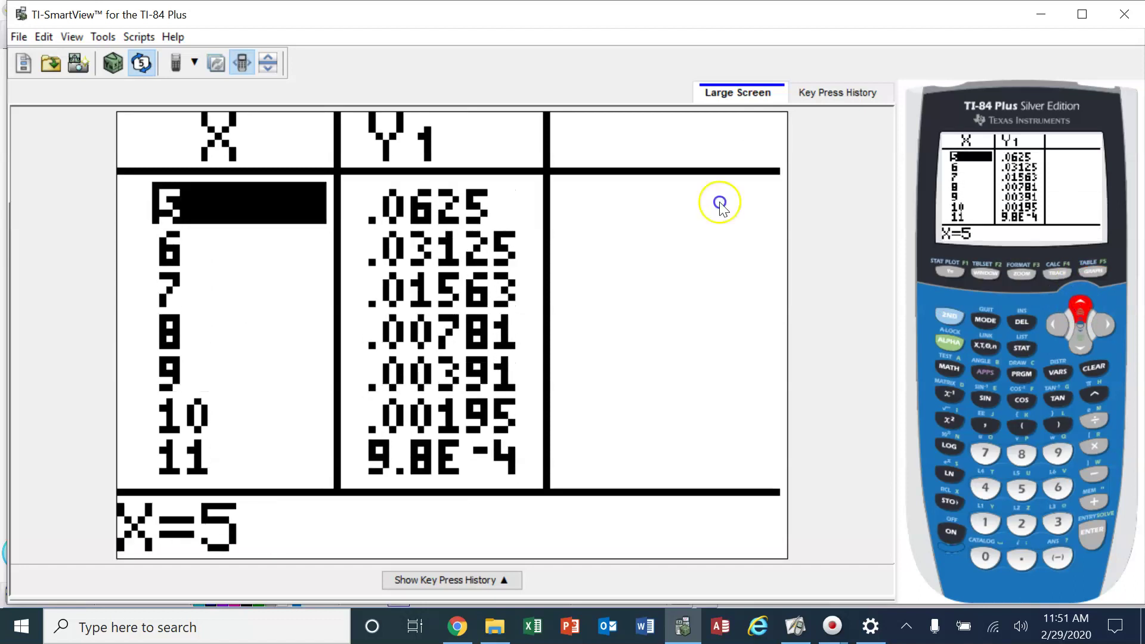
pyautogui.click(1080, 307)
pyautogui.click(1080, 308)
pyautogui.click(1080, 307)
pyautogui.click(1080, 307)
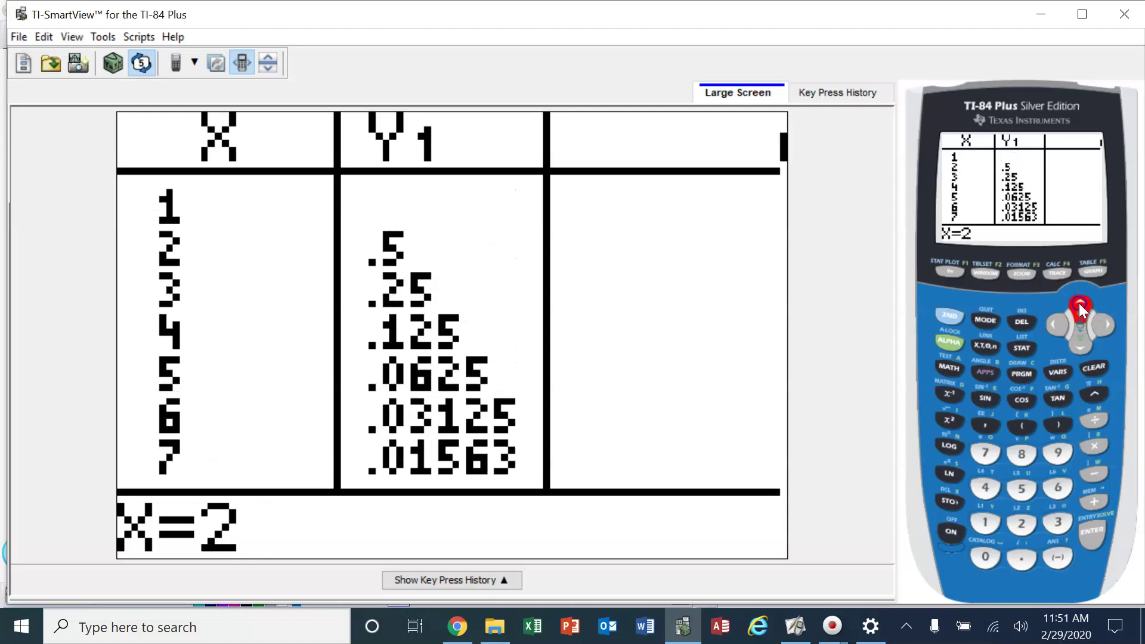
pyautogui.click(1079, 307)
pyautogui.click(1079, 303)
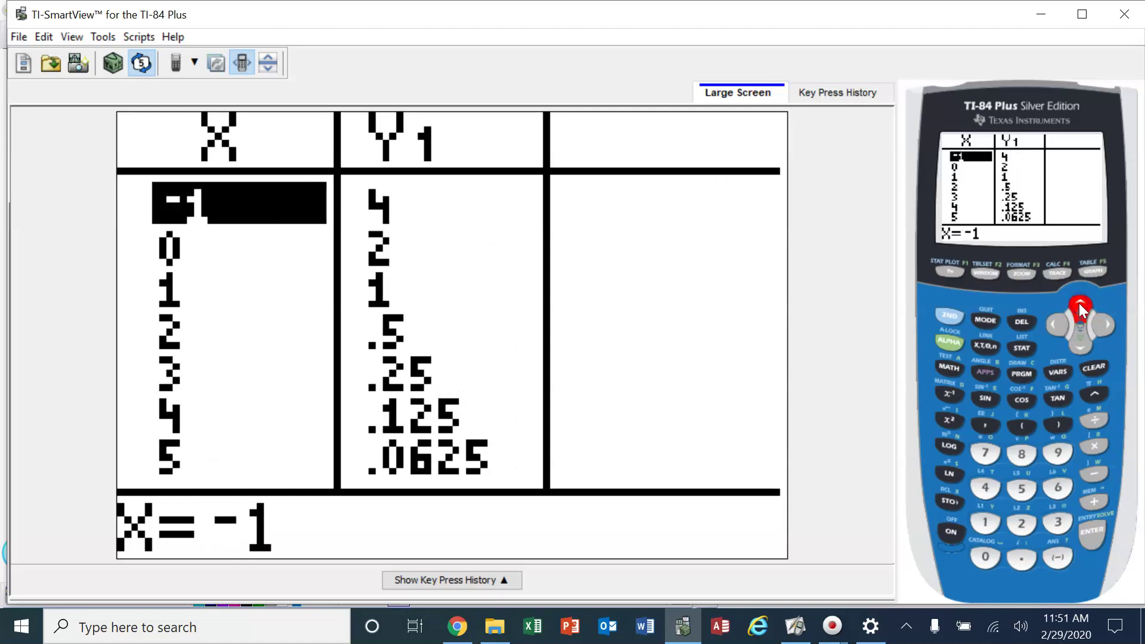
pyautogui.click(1079, 303)
pyautogui.click(1079, 303)
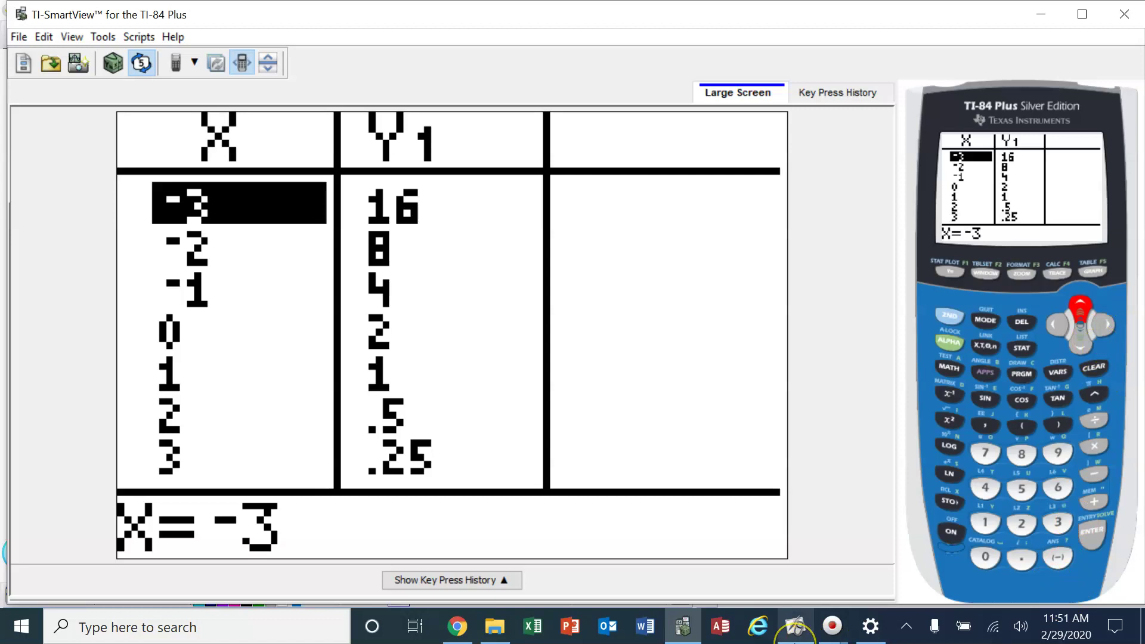
pyautogui.moveTo(795, 635)
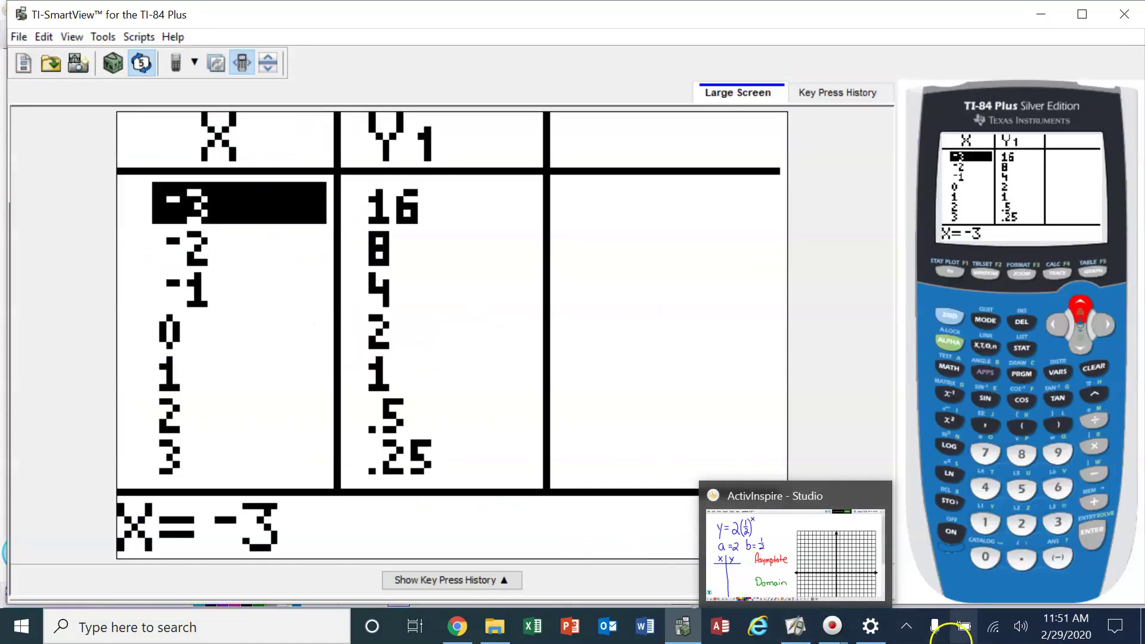
# Back in ActivInspire, write the rows -2→8, -1→4 and 0→2 into the x-y table
pyautogui.click(795, 634)
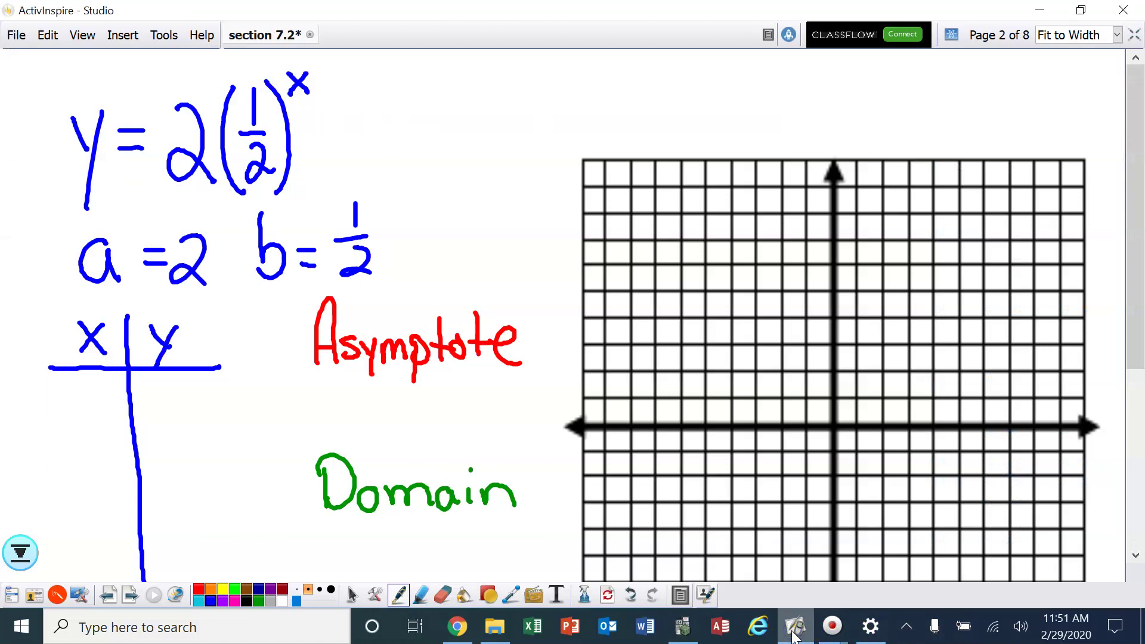
pyautogui.moveTo(59, 389)
pyautogui.mouseDown()
pyautogui.moveTo(91, 384)
pyautogui.moveTo(102, 407)
pyautogui.mouseUp()
pyautogui.moveTo(170, 382)
pyautogui.mouseDown()
pyautogui.moveTo(156, 409)
pyautogui.moveTo(176, 380)
pyautogui.mouseUp()
pyautogui.moveTo(71, 439); pyautogui.dragTo(99, 457)
pyautogui.moveTo(152, 422)
pyautogui.mouseDown()
pyautogui.moveTo(172, 419)
pyautogui.moveTo(166, 446)
pyautogui.mouseUp()
pyautogui.moveTo(109, 471)
pyautogui.mouseDown()
pyautogui.moveTo(101, 495)
pyautogui.moveTo(114, 473)
pyautogui.moveTo(160, 465)
pyautogui.moveTo(150, 490)
pyautogui.moveTo(178, 488)
pyautogui.mouseUp()
# Write the remaining rows 1→1 and 2→.5 into the table
pyautogui.moveTo(113, 506); pyautogui.dragTo(113, 532)
pyautogui.moveTo(173, 504); pyautogui.dragTo(175, 526)
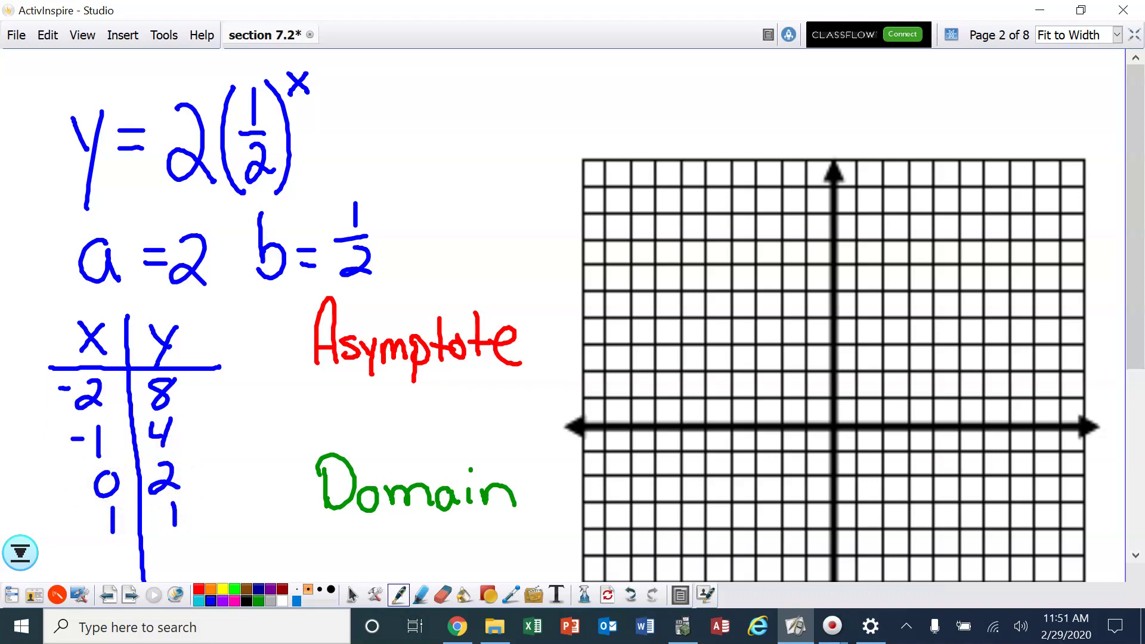
pyautogui.moveTo(95, 549)
pyautogui.mouseDown()
pyautogui.moveTo(107, 551)
pyautogui.moveTo(90, 570)
pyautogui.moveTo(116, 570)
pyautogui.mouseUp()
pyautogui.click(153, 558)
pyautogui.moveTo(175, 541); pyautogui.dragTo(172, 563)
pyautogui.moveTo(176, 541); pyautogui.dragTo(187, 540)
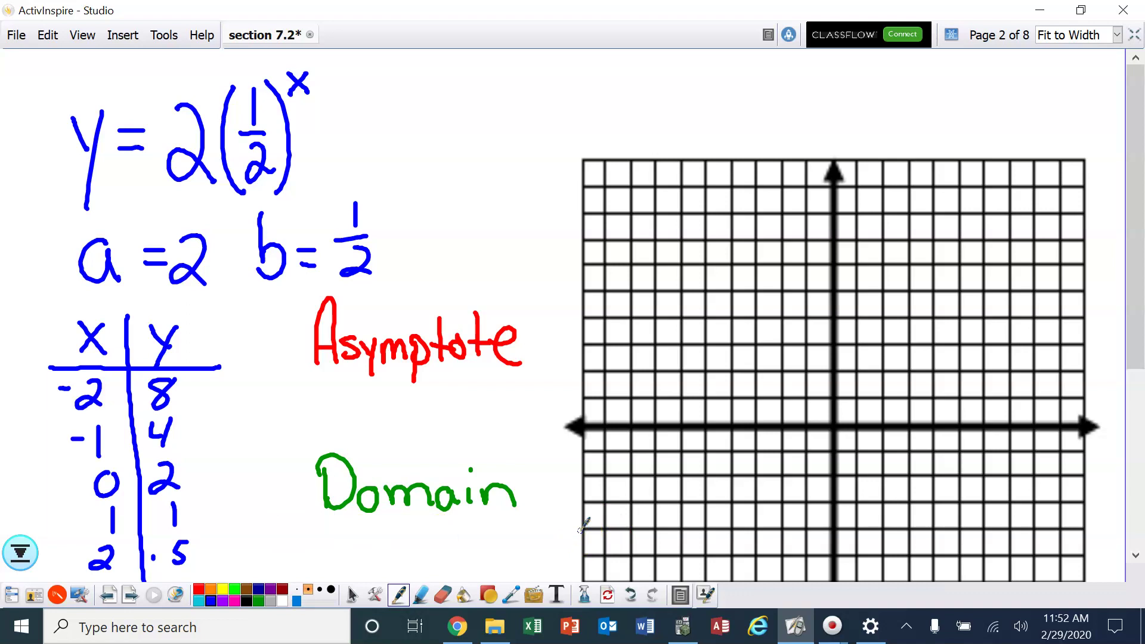
# Plot blue dots at (-2, 8), (-1, 4), (0, 2), (1, 1) and (2, .5) on the grid
pyautogui.click(781, 214)
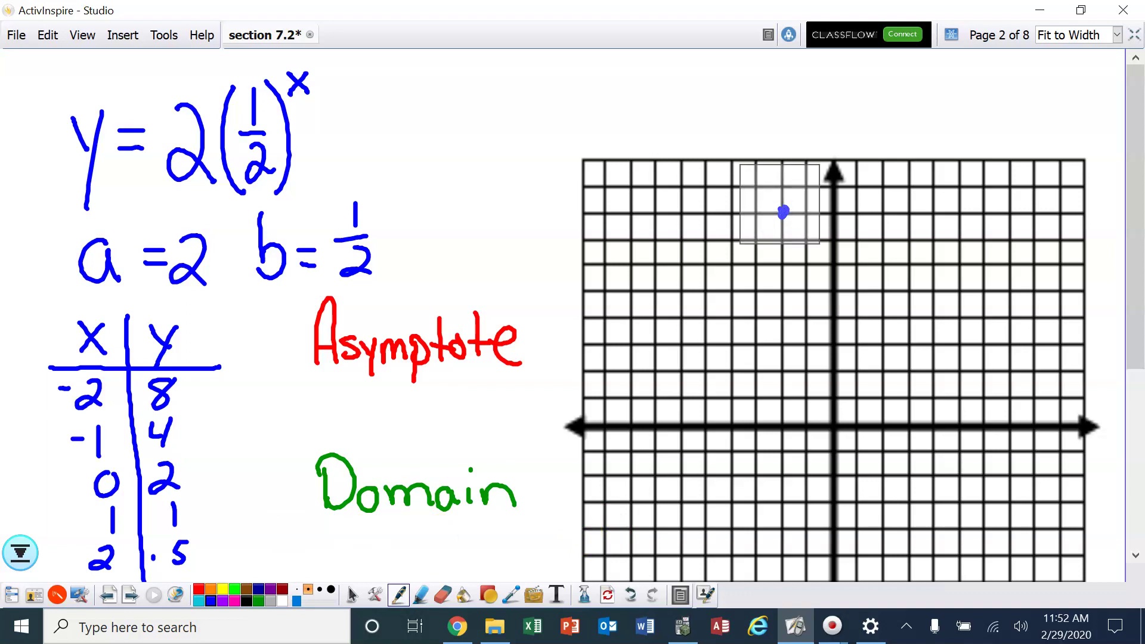
pyautogui.moveTo(783, 212); pyautogui.dragTo(782, 215)
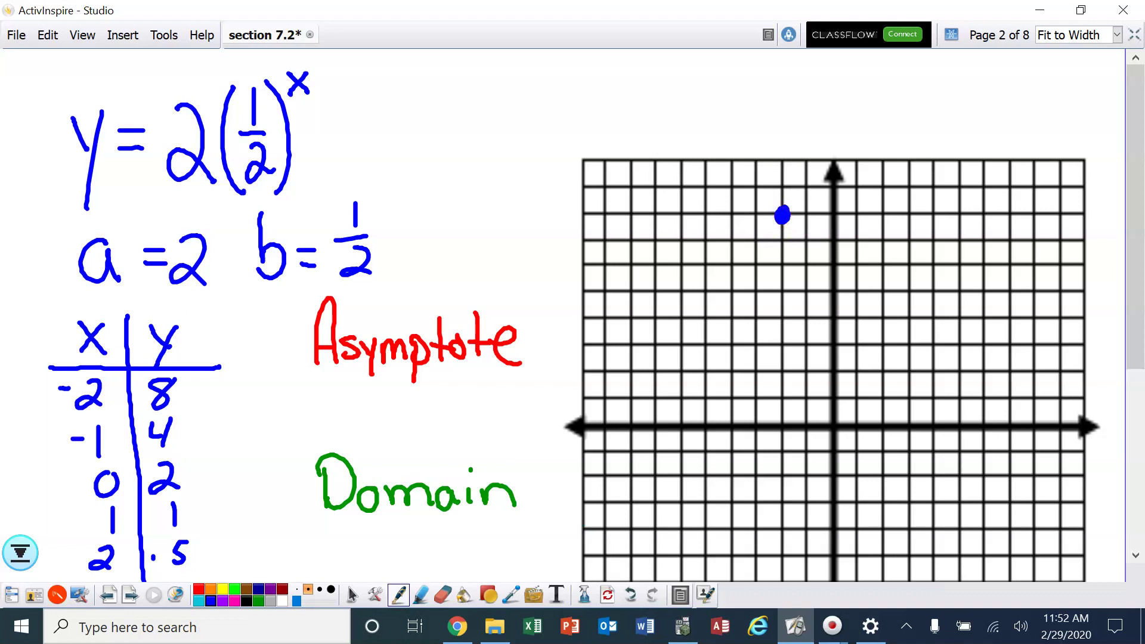
pyautogui.moveTo(807, 310); pyautogui.dragTo(808, 317)
pyautogui.moveTo(834, 369); pyautogui.dragTo(828, 376)
pyautogui.click(857, 397)
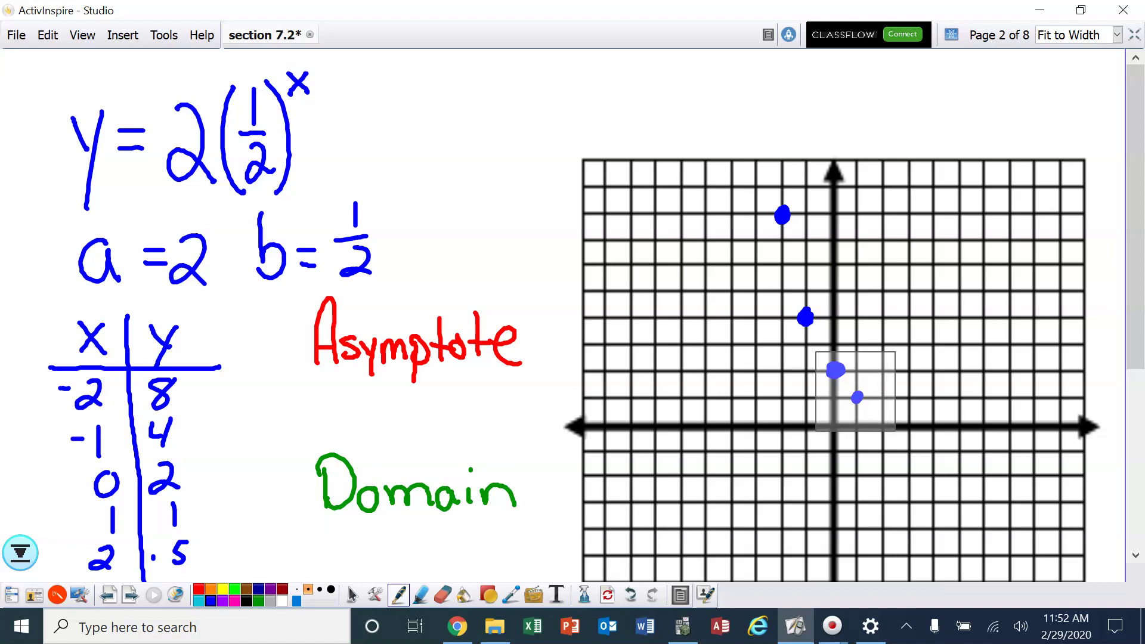
pyautogui.rightClick(857, 397)
pyautogui.click(857, 397)
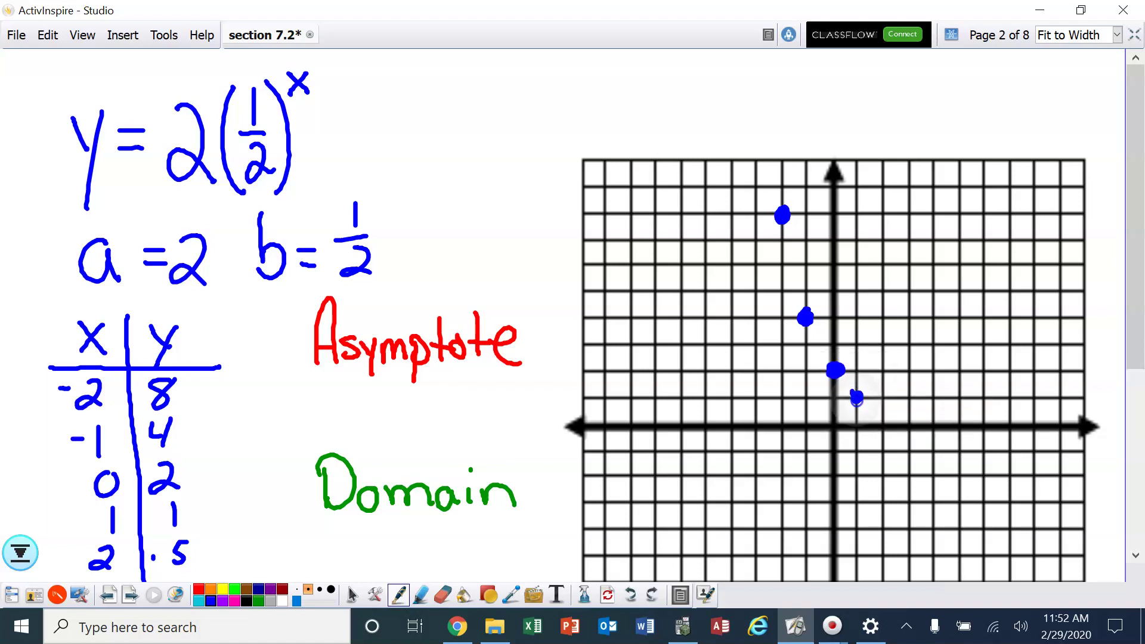
pyautogui.click(885, 411)
pyautogui.moveTo(885, 410); pyautogui.dragTo(880, 409)
pyautogui.rightClick(883, 411)
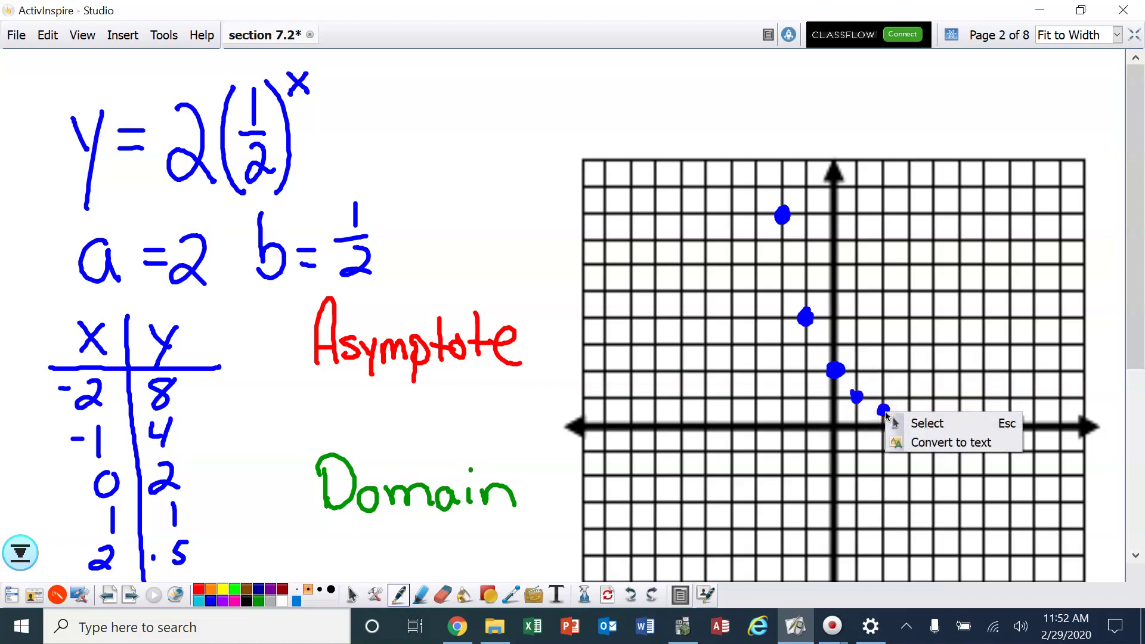